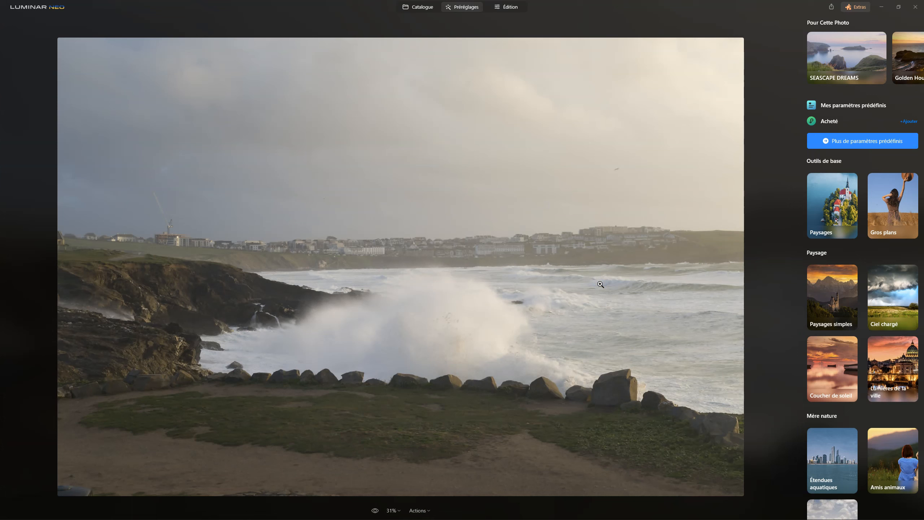
Apply the Dramatic colors preset from the purchased Stormy Waves collection and compare the photo with its original version
click(843, 125)
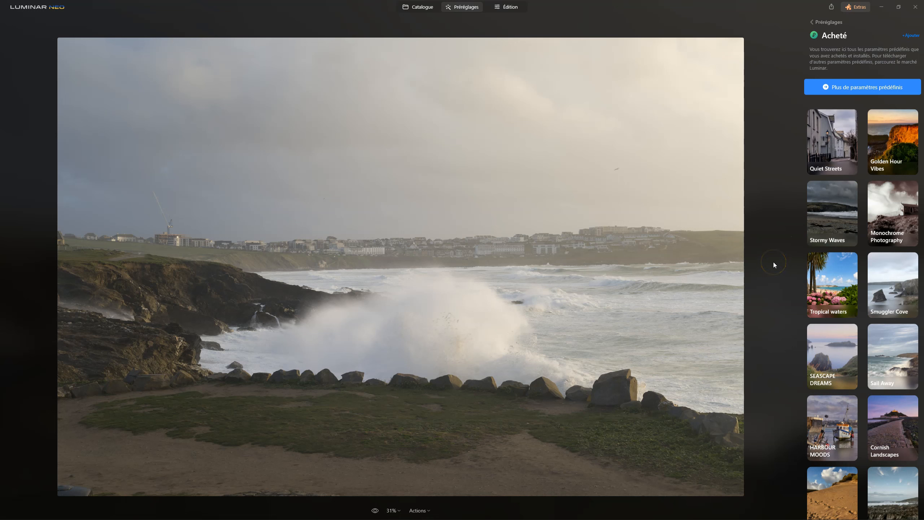
click(829, 223)
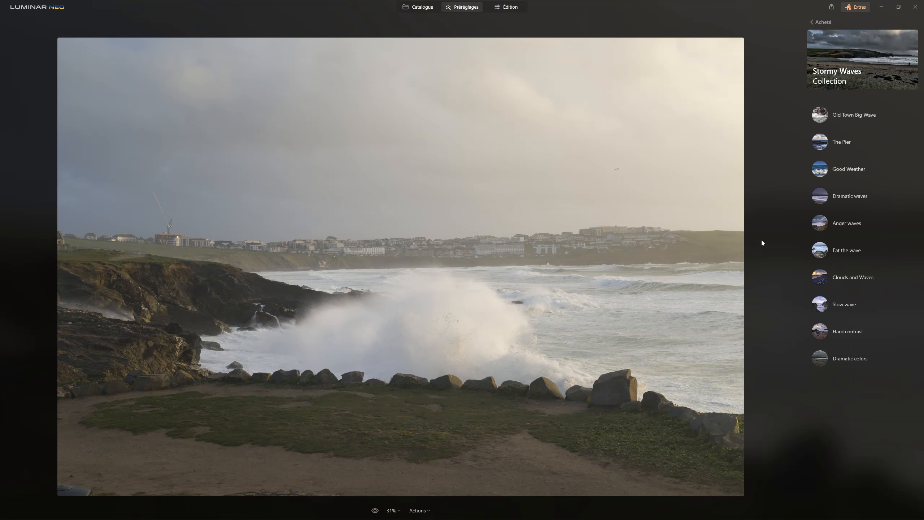
click(811, 115)
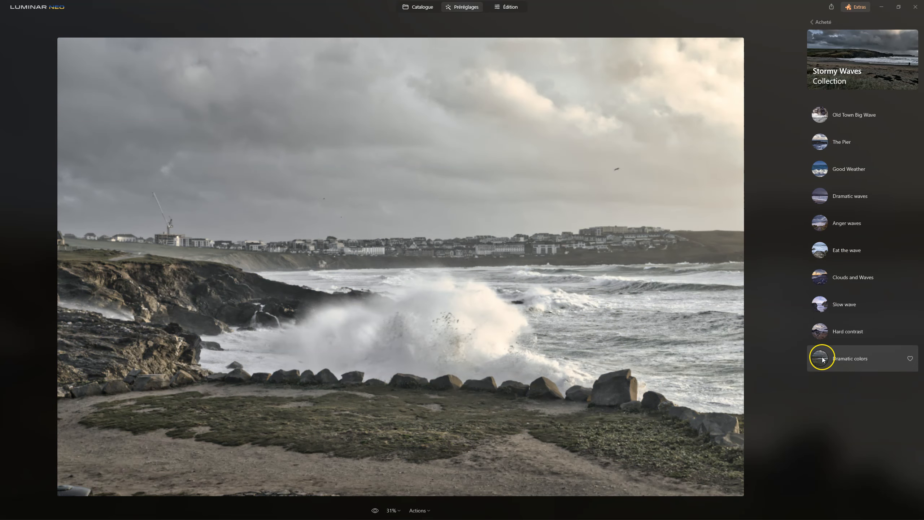
click(822, 358)
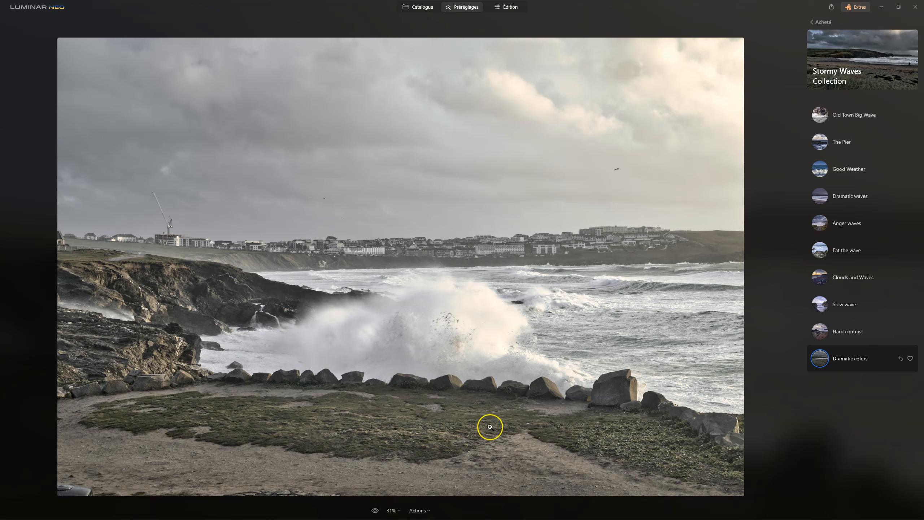
click(374, 511)
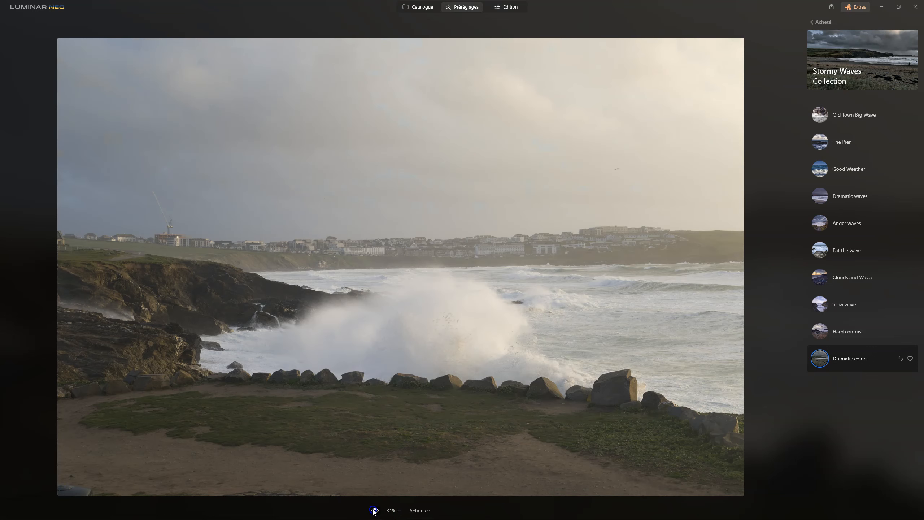
click(373, 511)
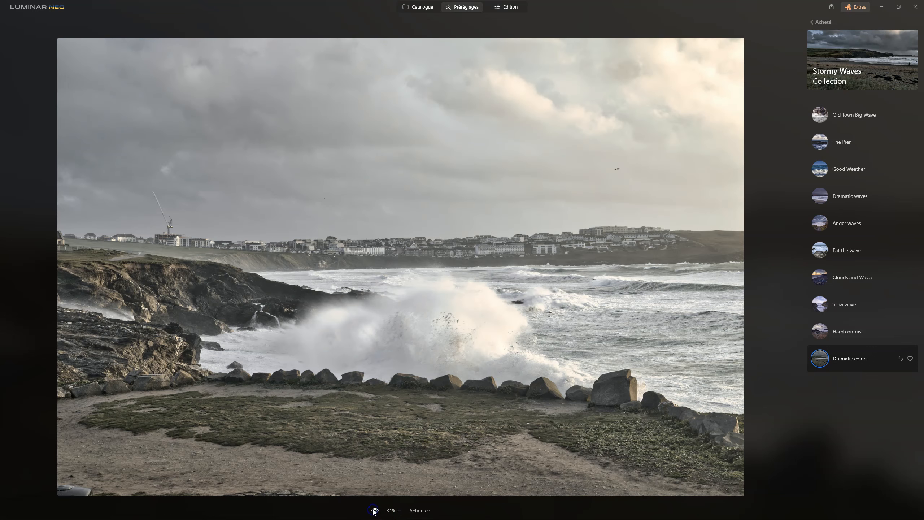
Switch to editing mode, view the layer properties, and examine the sky and coastal town at 100% zoom
click(502, 8)
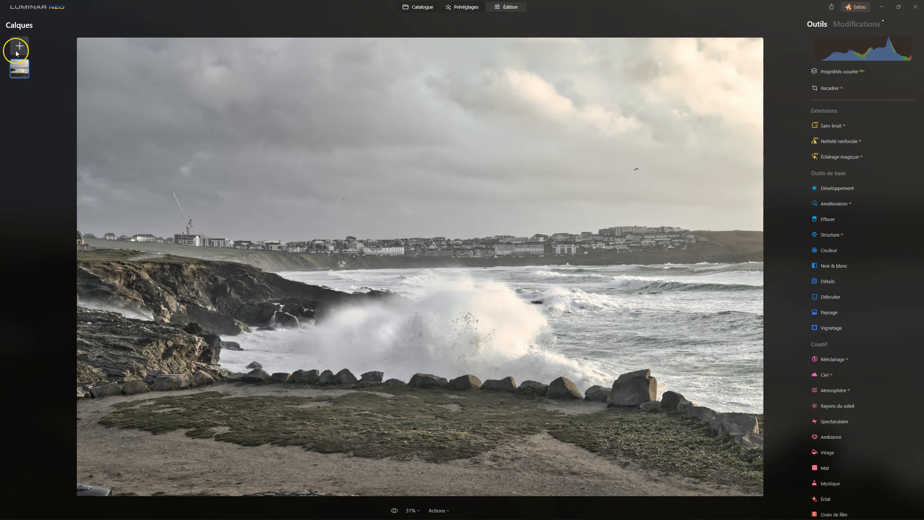
click(838, 72)
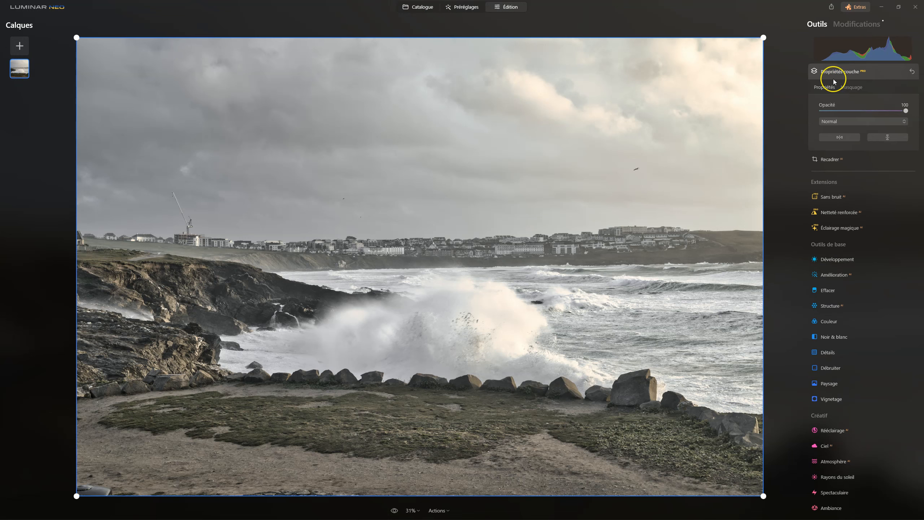
click(835, 79)
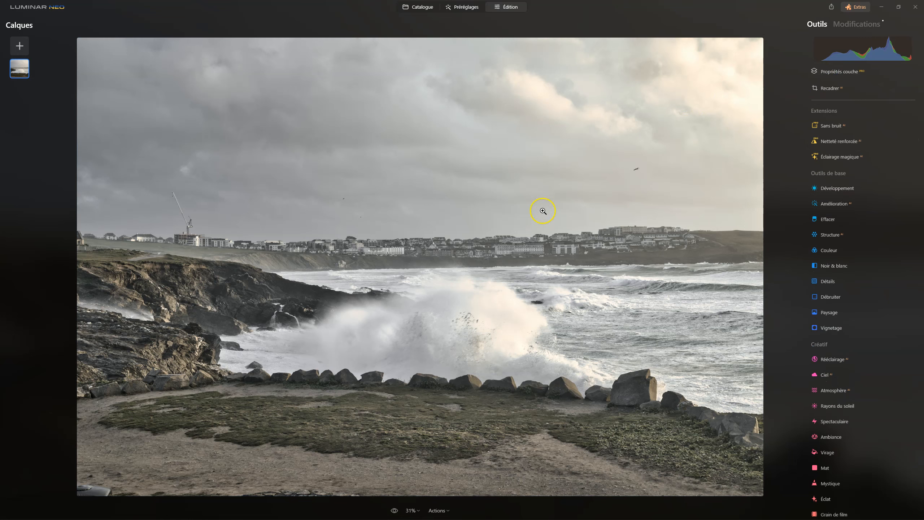
click(489, 191)
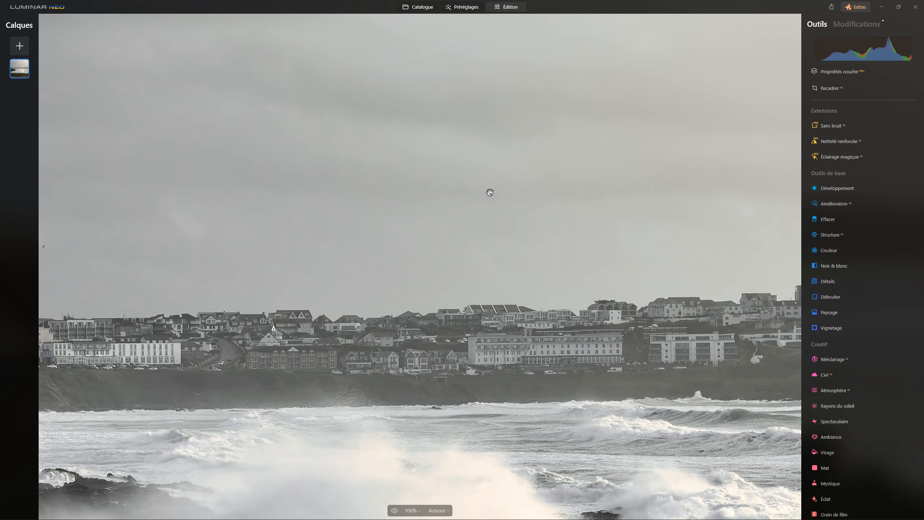
drag(530, 161, 440, 233)
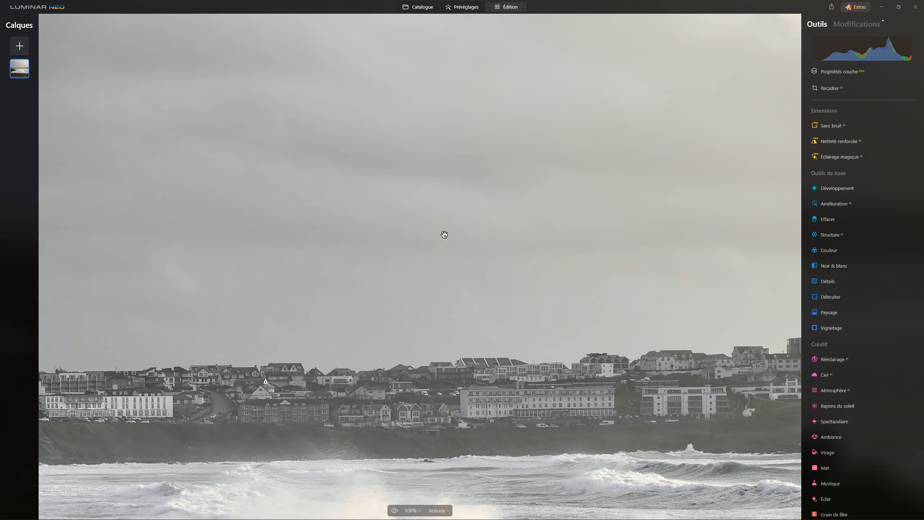
click(497, 316)
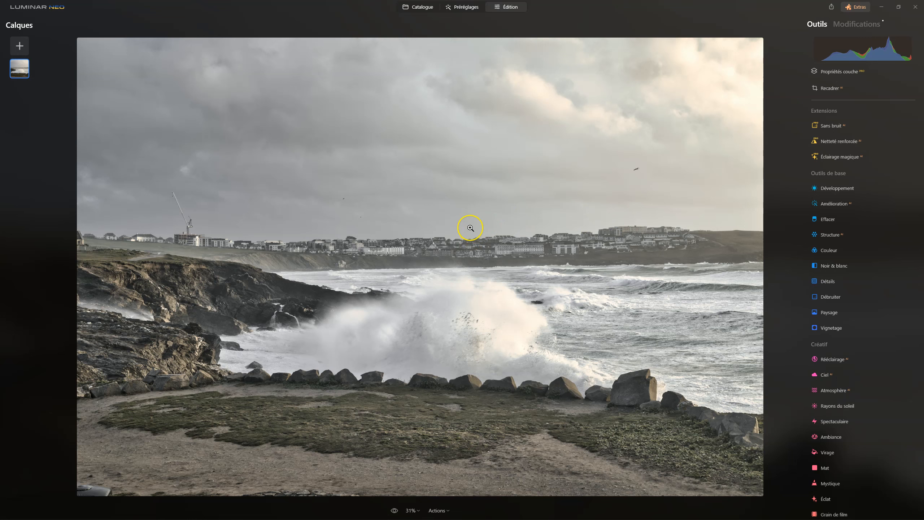
Warm the white balance in the applied RAW development adjustments by setting the temperature to 5205
click(857, 25)
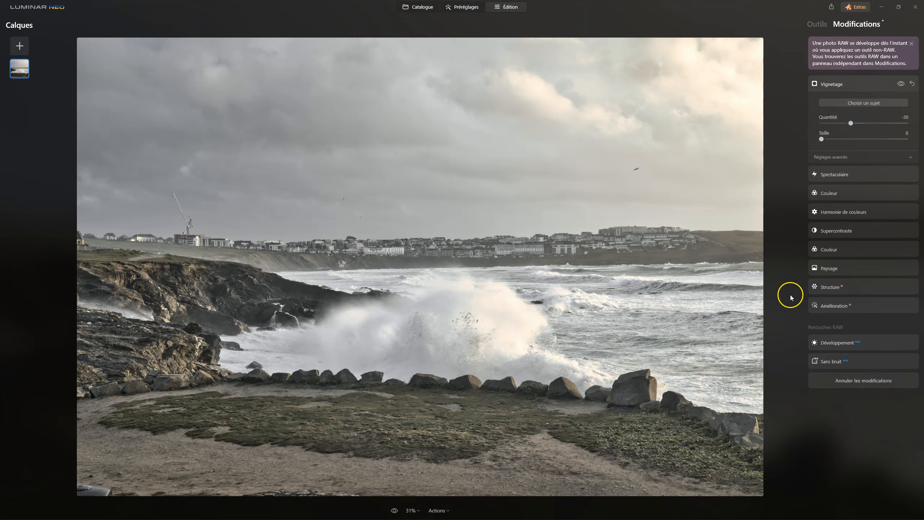
click(839, 344)
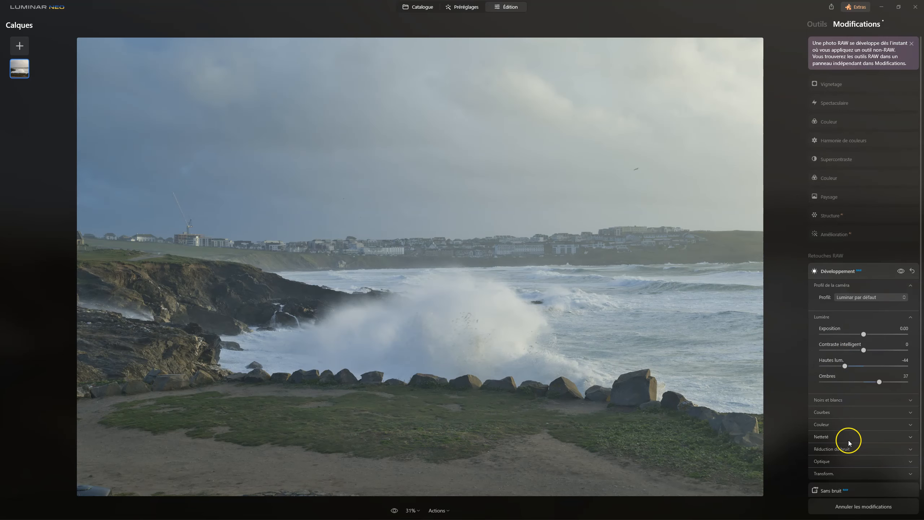
click(828, 425)
mouse_move(848, 424)
mouse_down()
mouse_move(841, 424)
mouse_move(860, 424)
mouse_up()
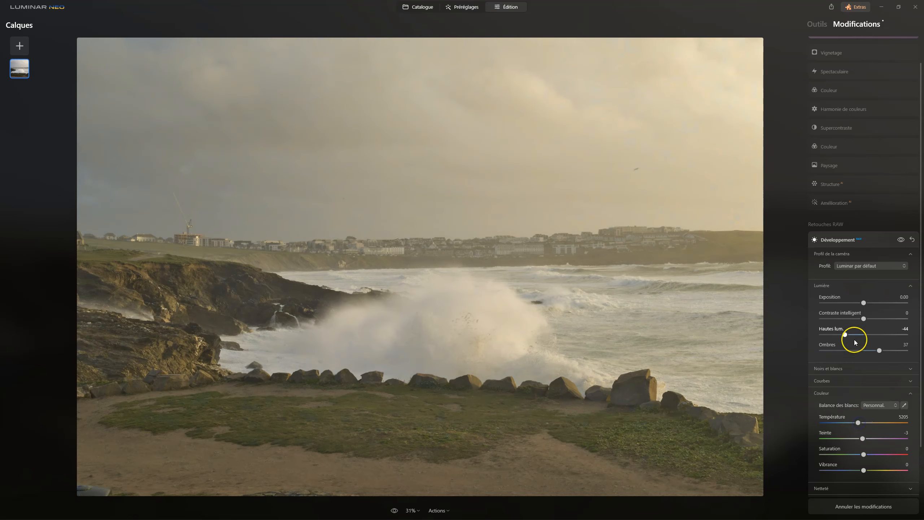
click(826, 92)
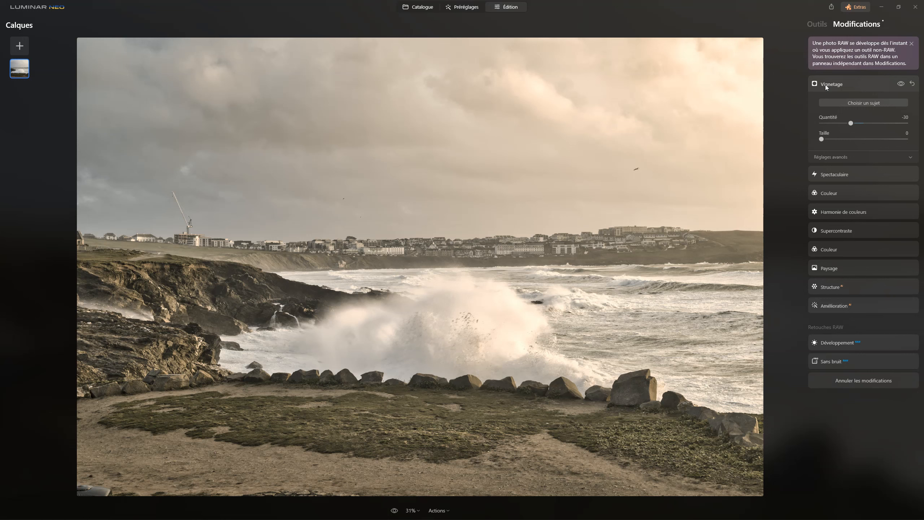
Remove the dust spots from the photo automatically with the Erase tool
click(817, 23)
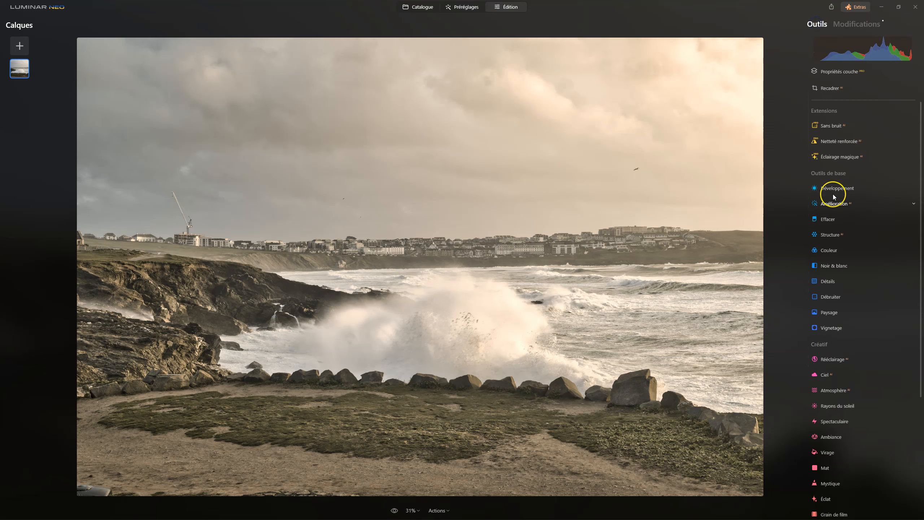
click(831, 222)
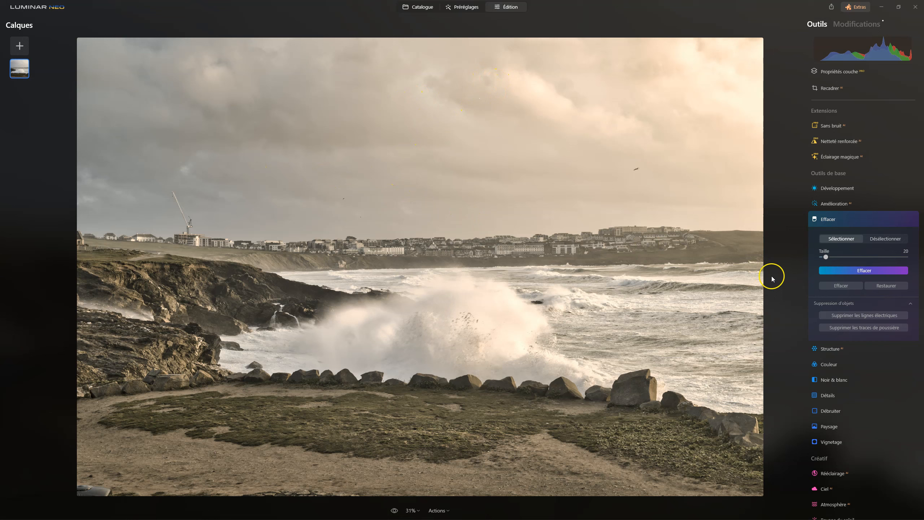
click(875, 330)
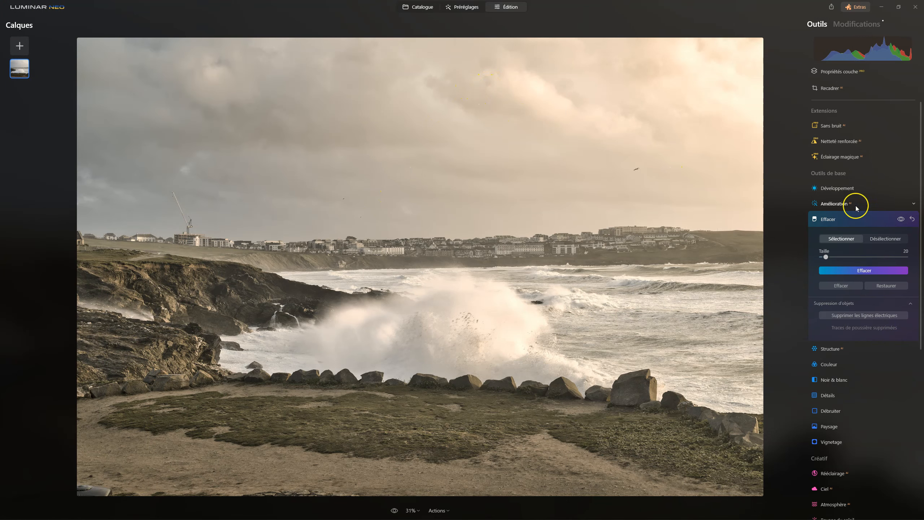
Compare the sky with and without the dust spot removal
click(901, 220)
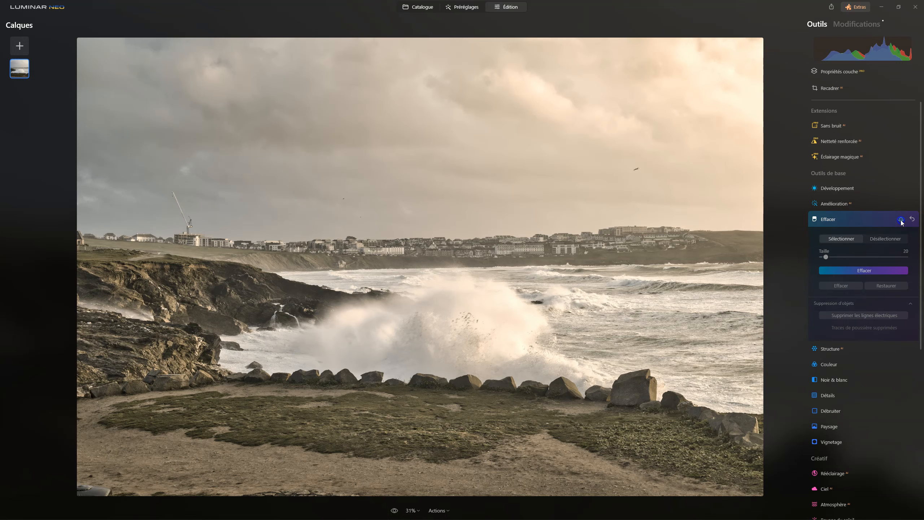
click(901, 220)
click(901, 220)
click(901, 220)
click(901, 220)
click(901, 220)
click(901, 220)
click(901, 220)
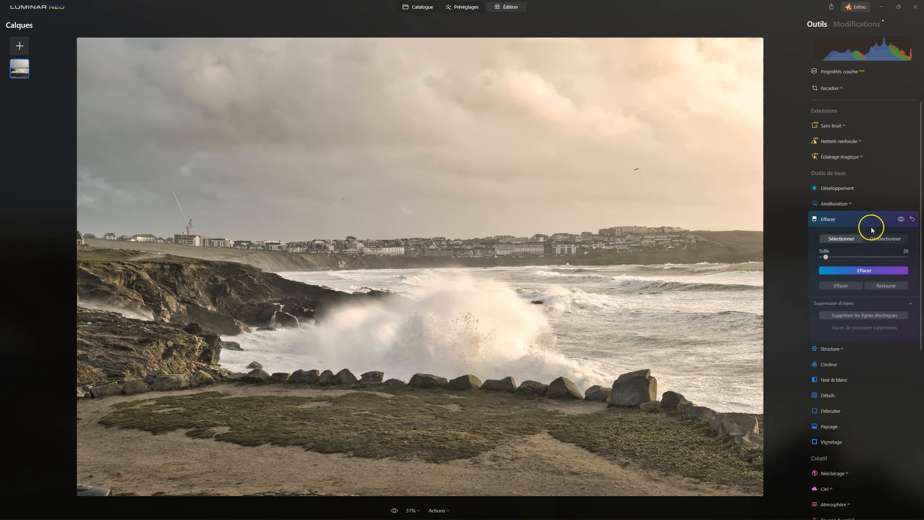
click(900, 220)
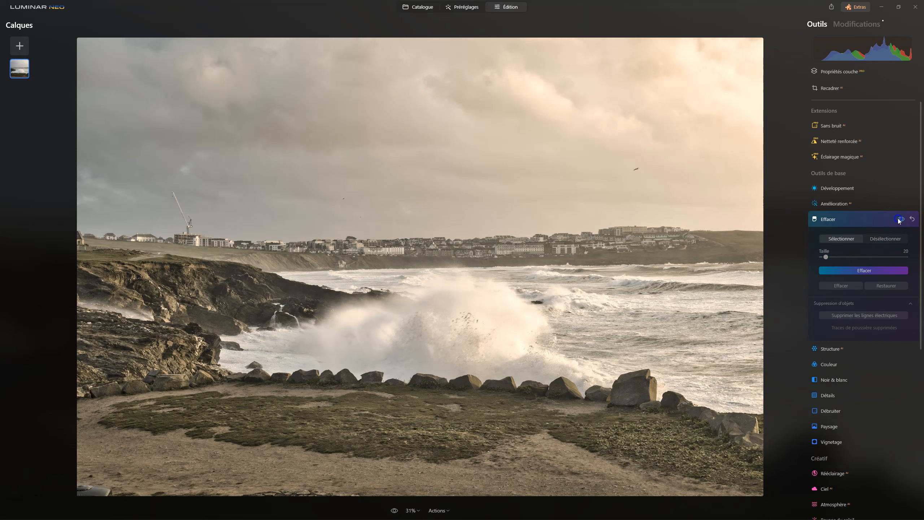
click(899, 220)
click(900, 220)
click(900, 220)
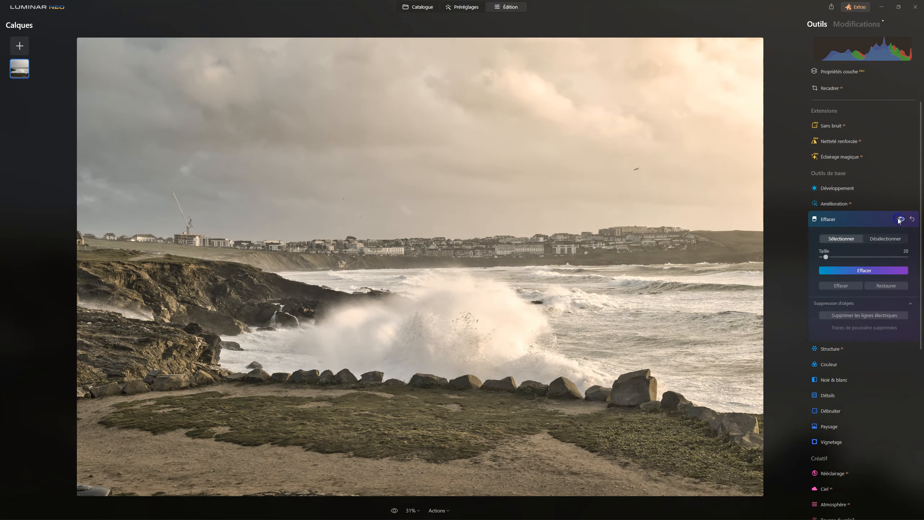
Erase the remaining spot in the upper sky using the Erase brush at size 20
click(488, 83)
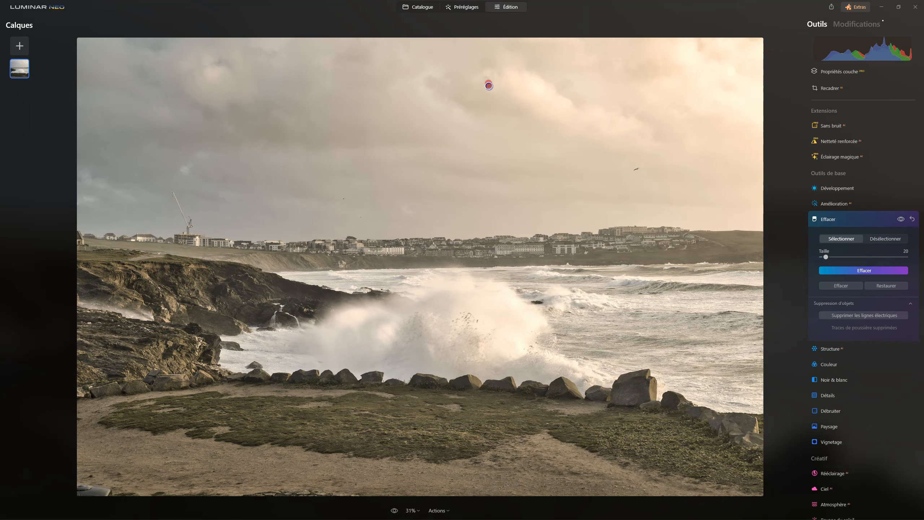
click(873, 270)
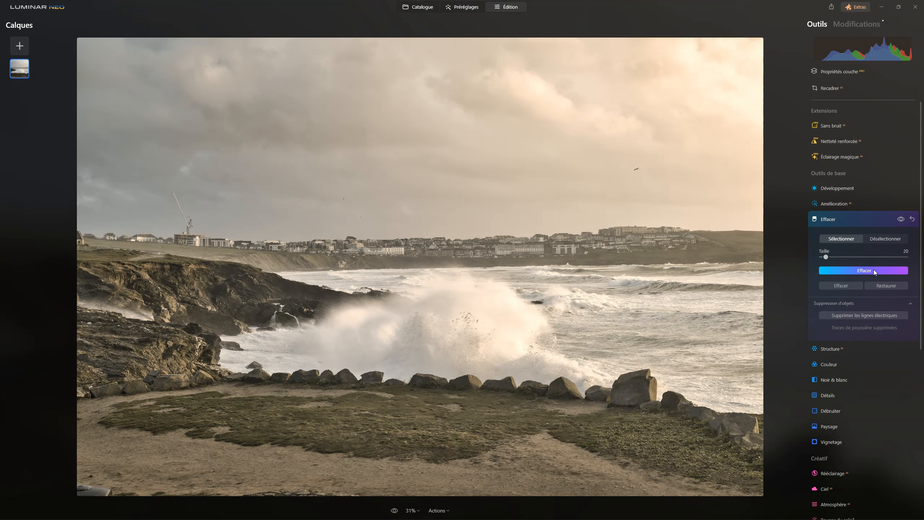
click(877, 268)
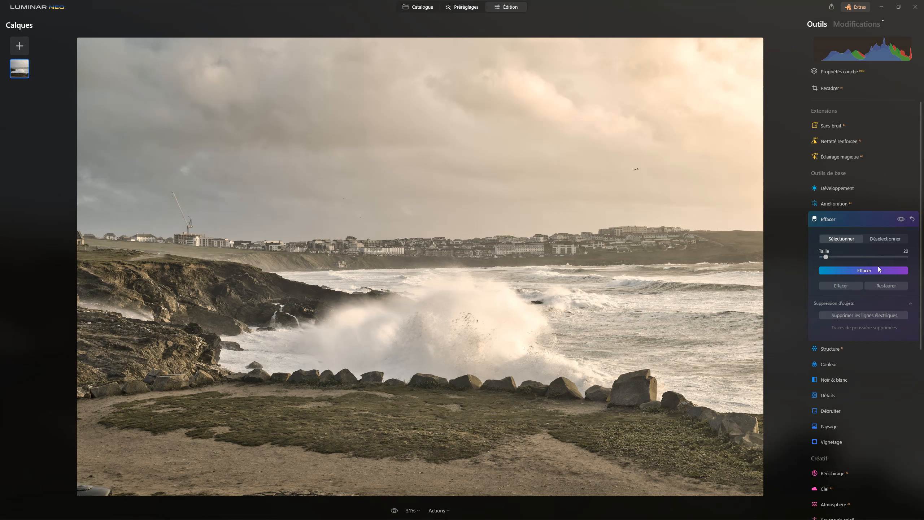
click(828, 219)
Crop the photo to a 16:9 ratio, positioning the frame to keep more foreground and less sky
click(830, 88)
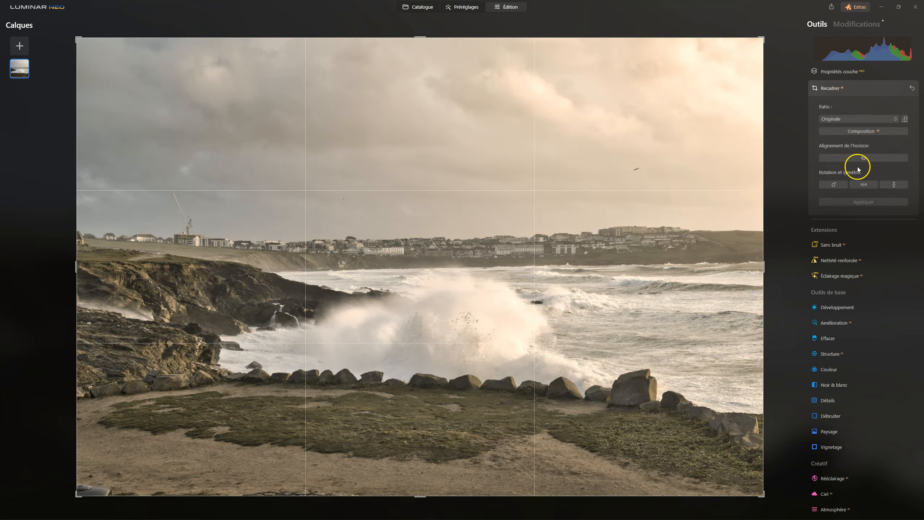
click(855, 119)
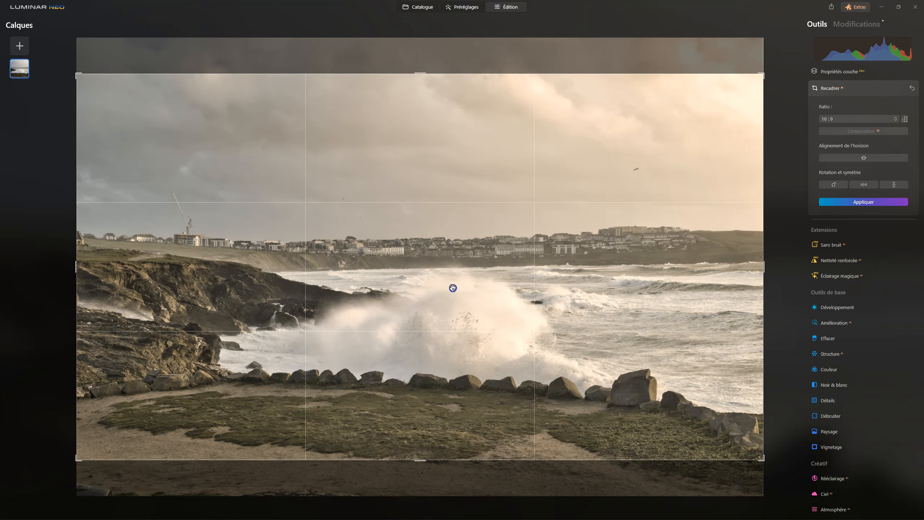
drag(453, 288, 459, 260)
key(Return)
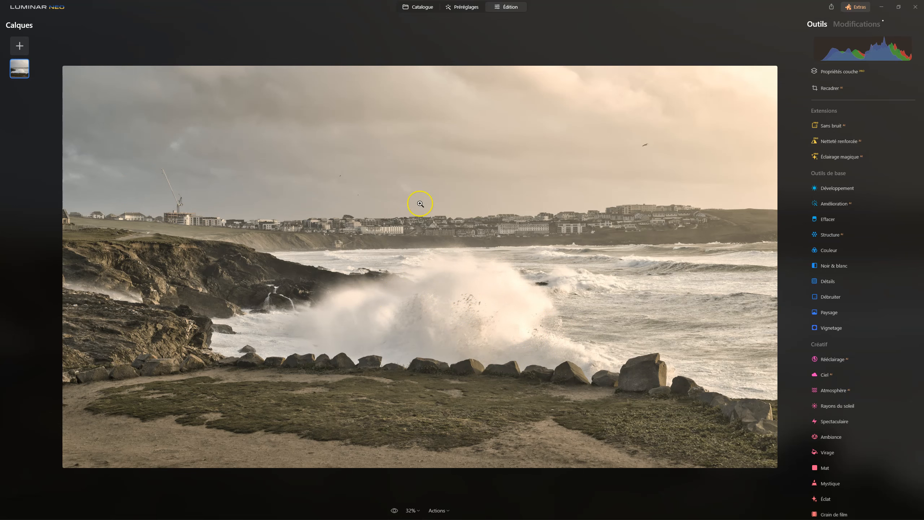
Erase the construction crane above the buildings on the left of the coastline with a size 20 brush
click(835, 223)
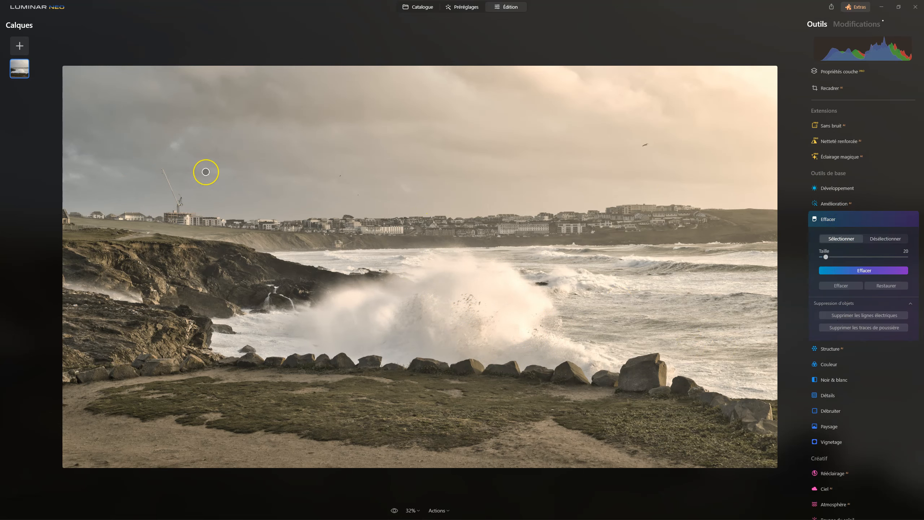
drag(163, 170, 179, 212)
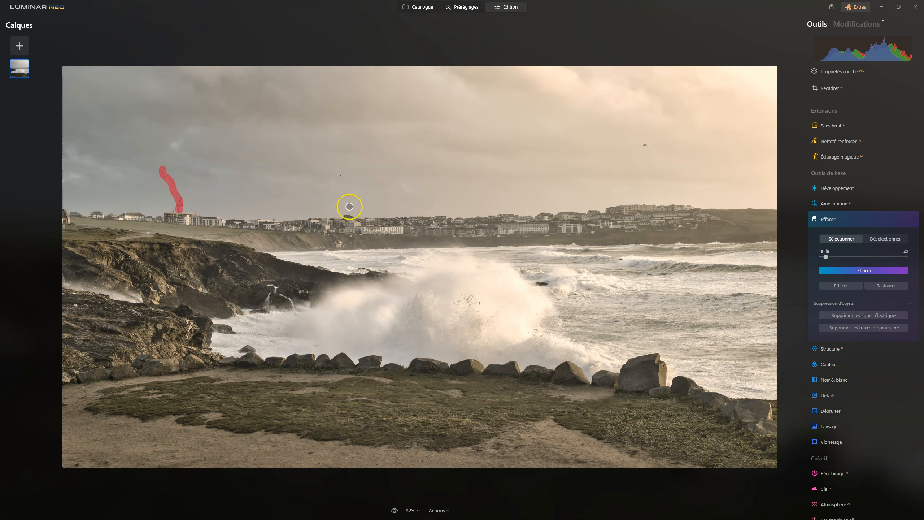
click(865, 271)
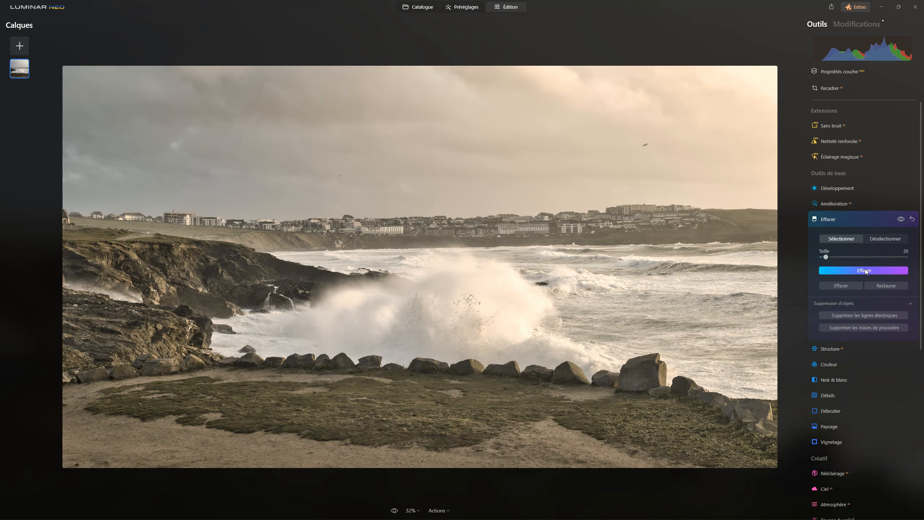
click(846, 219)
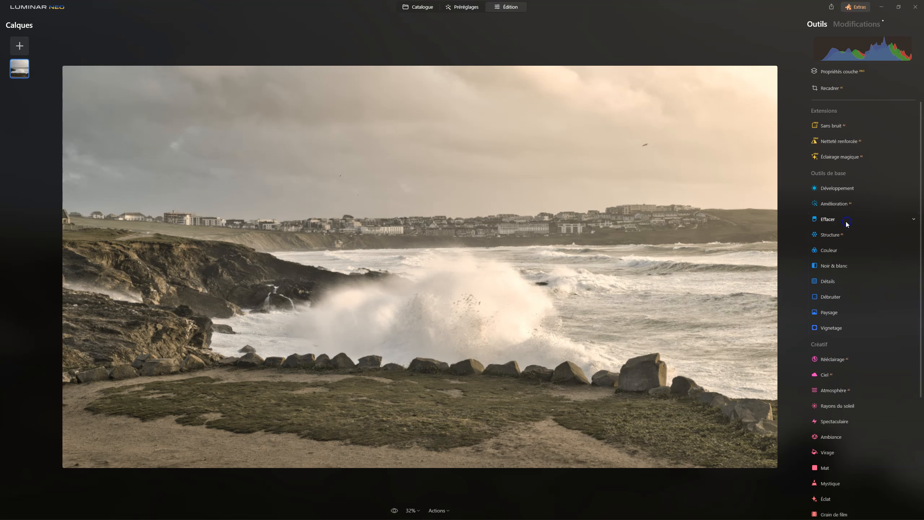